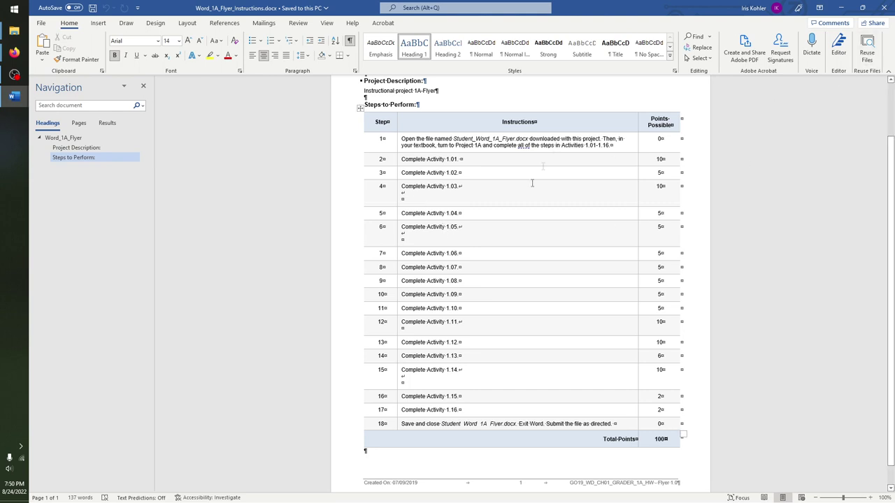
# Close the Word 1A instructions document and preview w01A_Text.docx and w01A_Bird.jpg in the Word 1A Flyer project folder
pyautogui.click(879, 7)
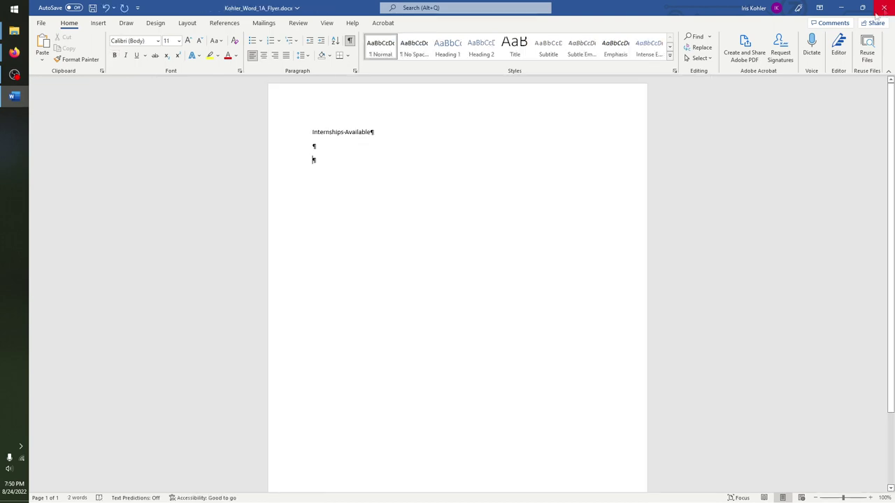
pyautogui.moveTo(22, 34)
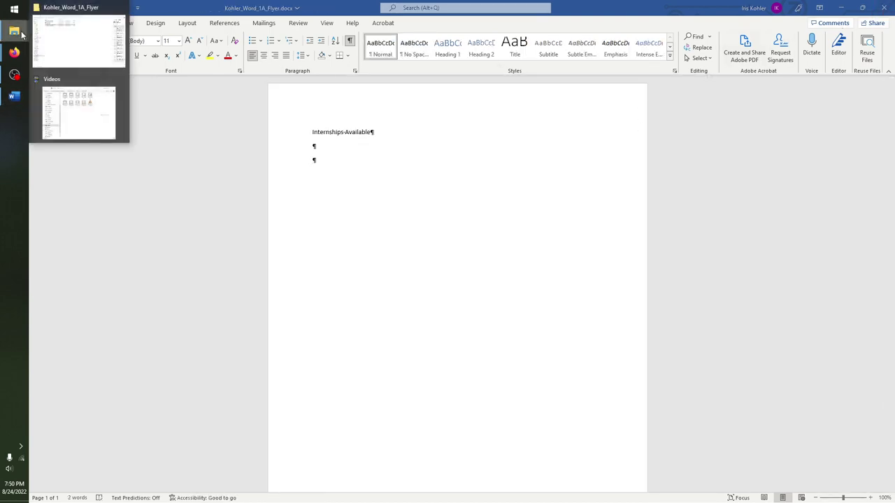
pyautogui.click(78, 40)
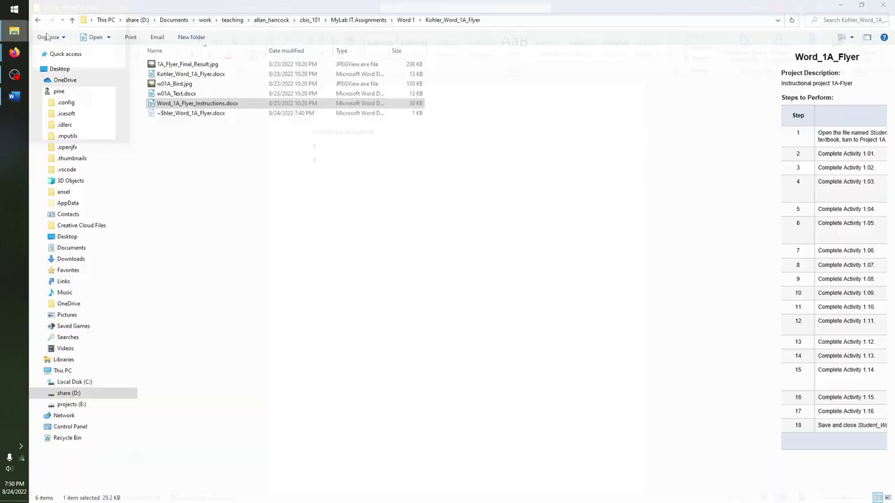
pyautogui.click(176, 168)
pyautogui.click(180, 94)
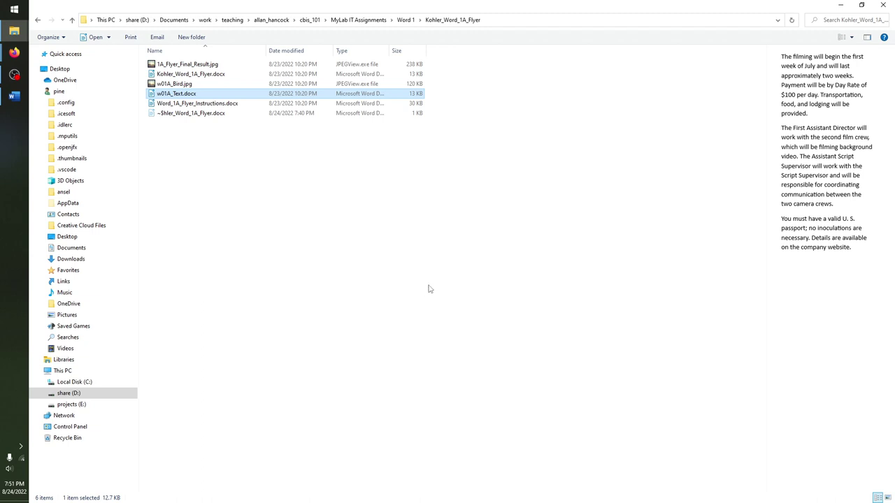
pyautogui.click(199, 84)
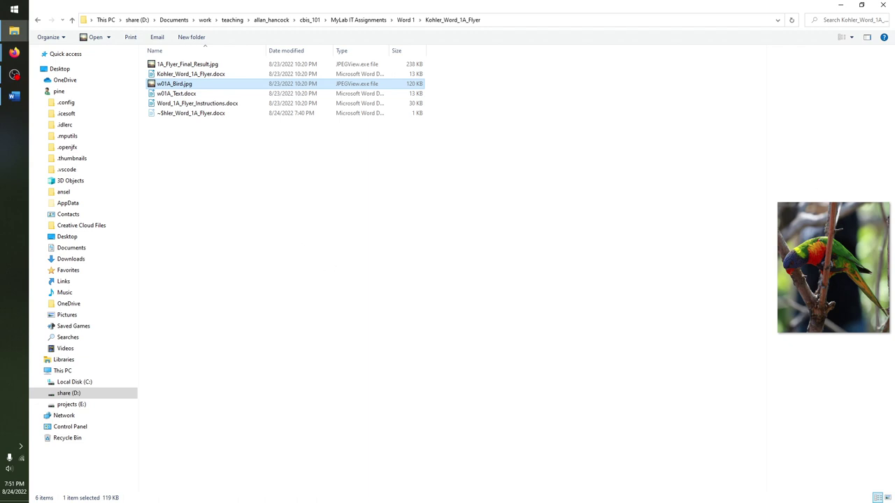
# Switch to Firefox and upload the student's Word_1A_Flyer.docx from the Word 1 project folder as the completed assignment
pyautogui.hotkey('alt', 'Tab')
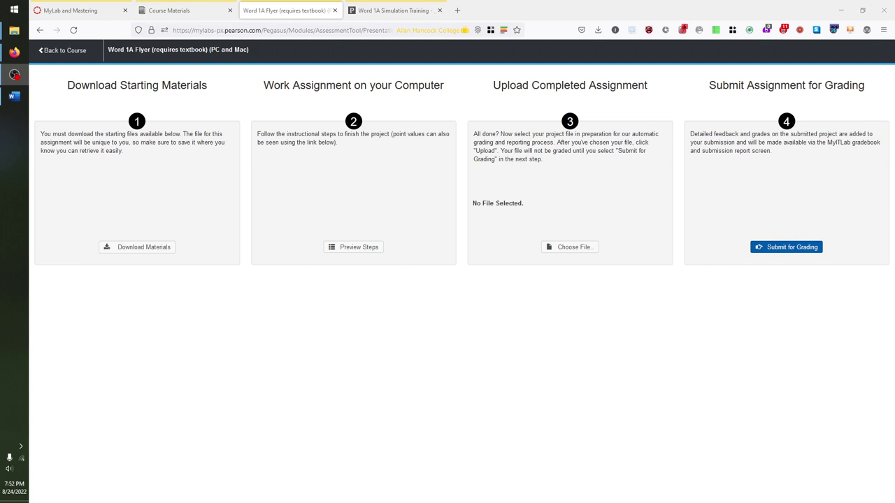
pyautogui.click(584, 251)
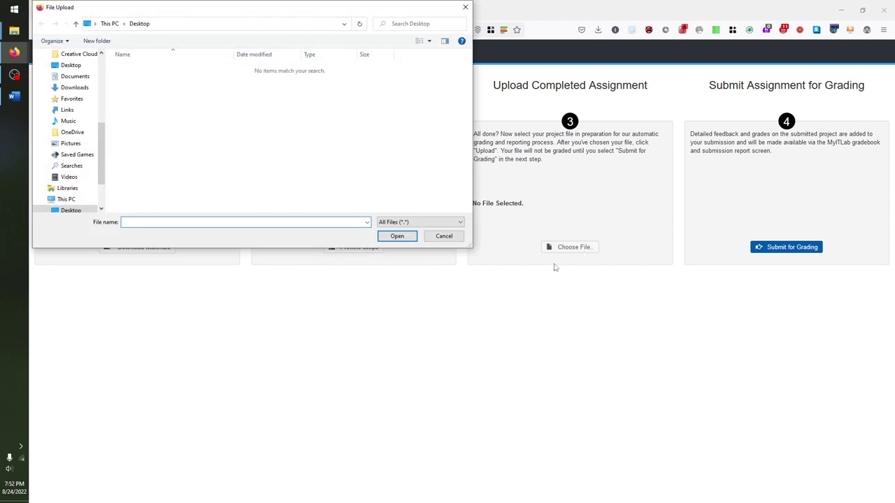
pyautogui.moveTo(299, 11); pyautogui.dragTo(583, 92)
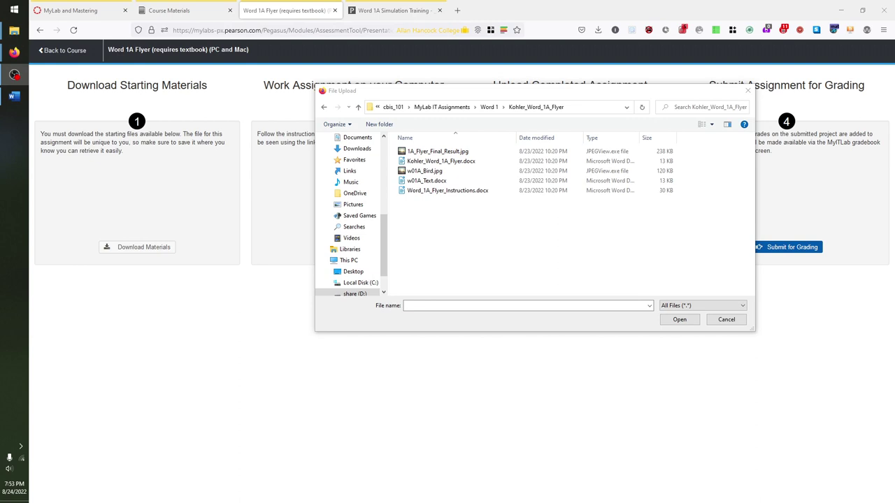
pyautogui.click(427, 163)
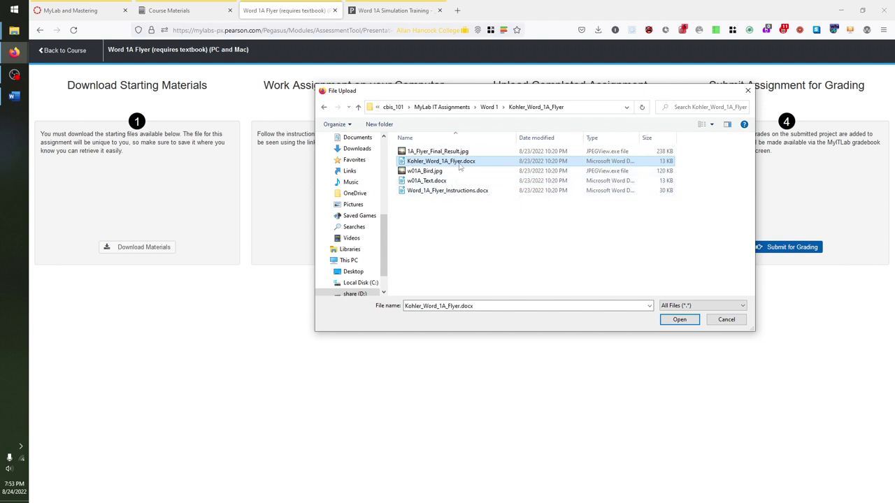
pyautogui.click(678, 320)
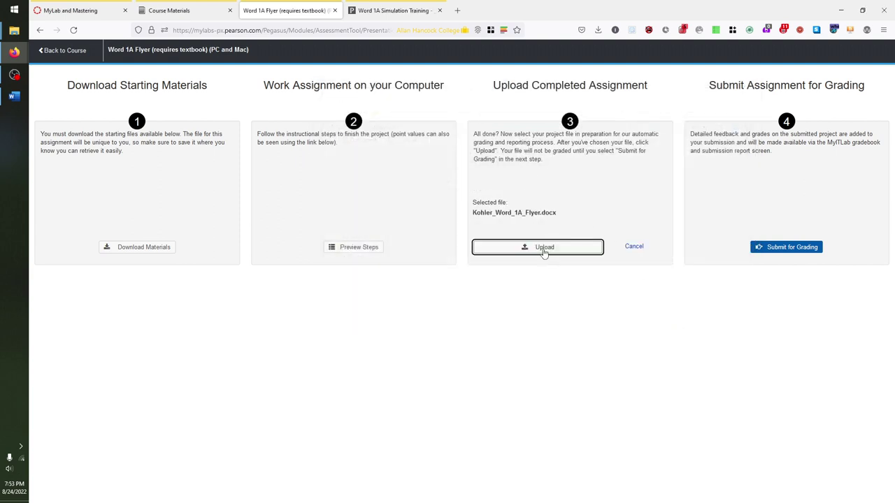
pyautogui.click(544, 249)
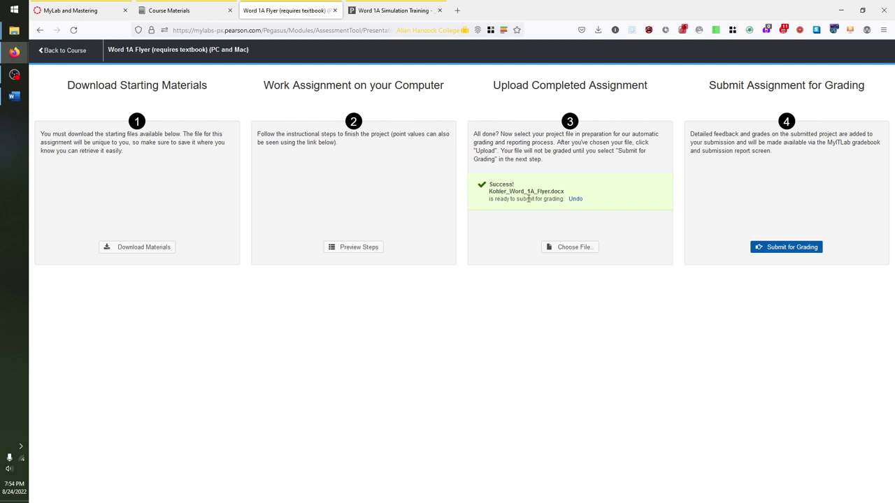
# Submit the uploaded Word 1A Flyer file for grading and close the assignment
pyautogui.click(575, 199)
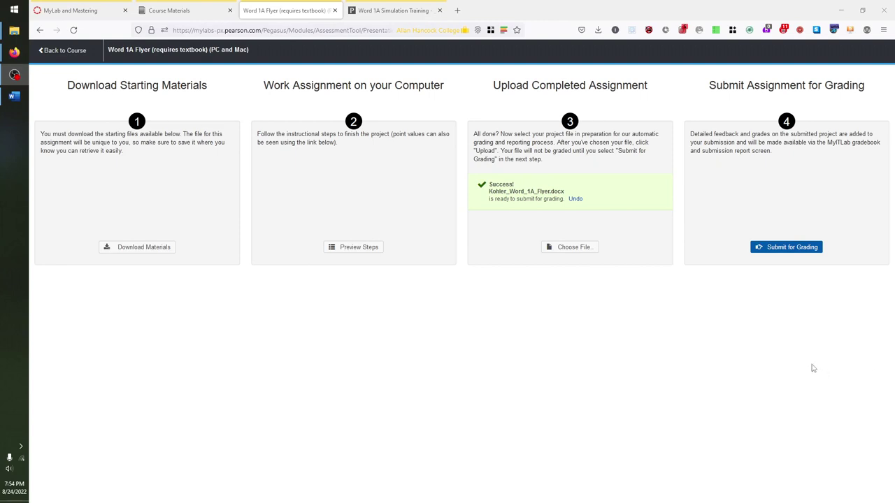
pyautogui.click(776, 249)
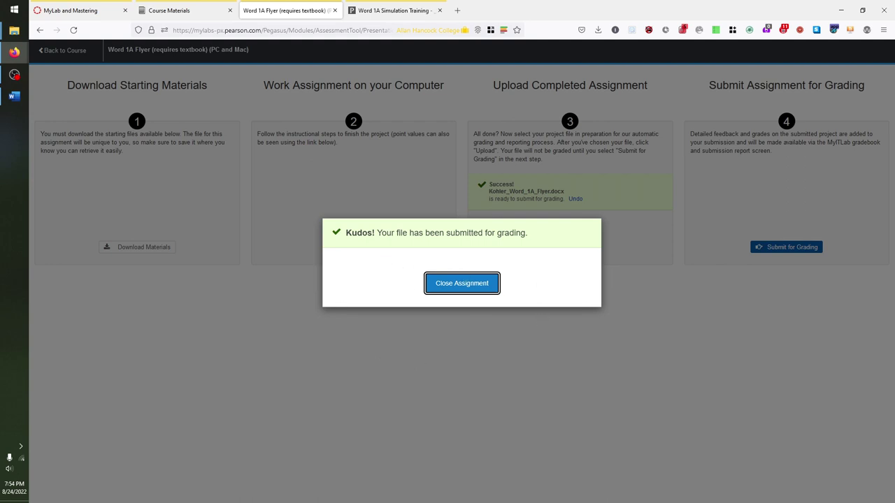
pyautogui.press('Return')
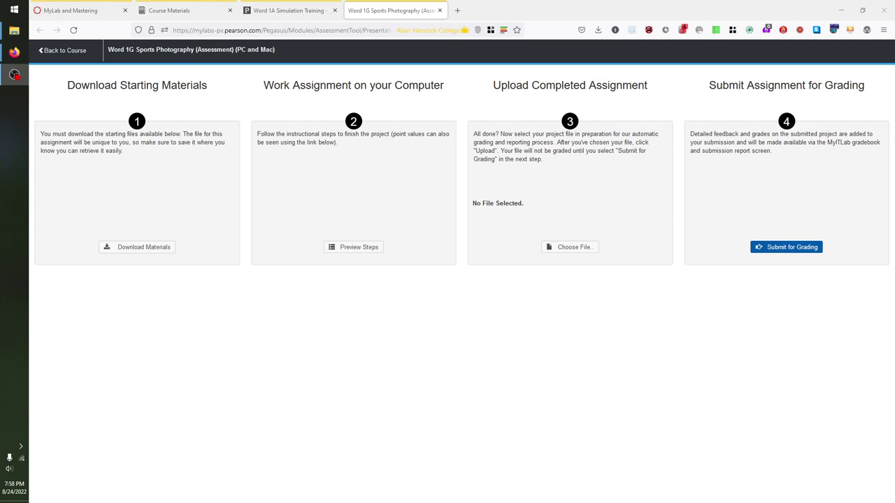
# Preview the Word 1G Sports Photography assignment steps and read them through to step 19
pyautogui.click(360, 249)
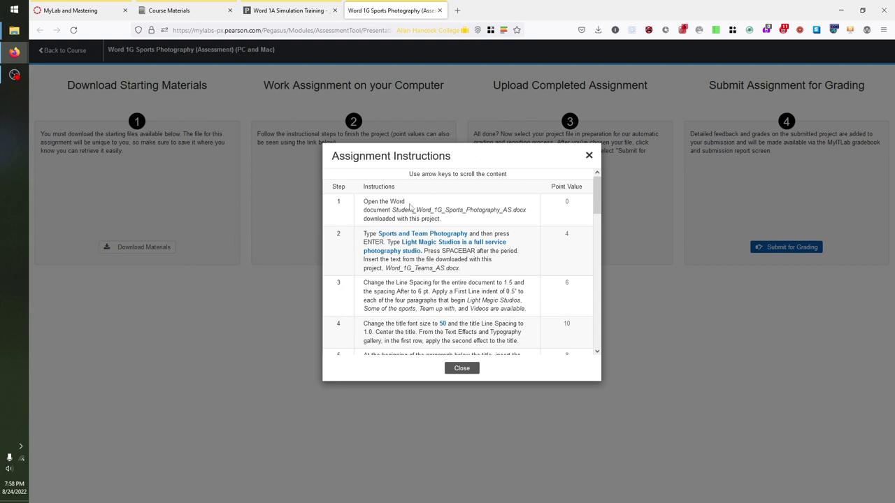
pyautogui.scroll(-1, 413, 206)
pyautogui.scroll(-1, 434, 210)
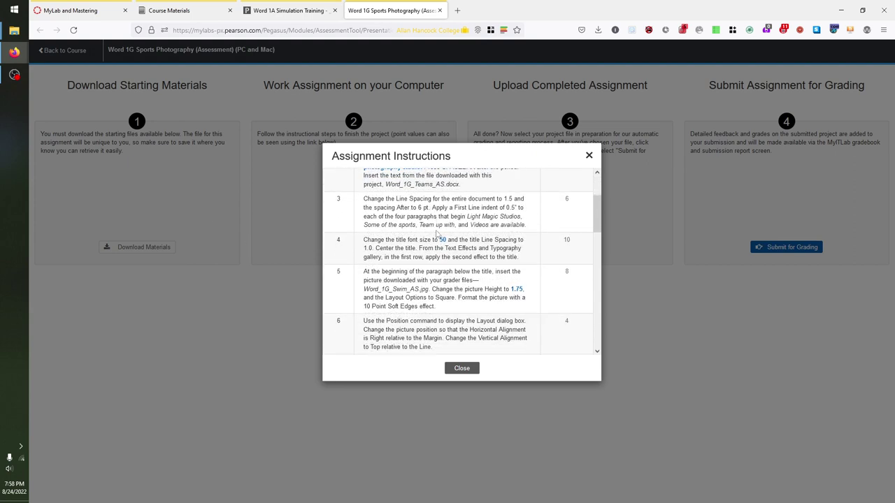
pyautogui.scroll(-5, 437, 234)
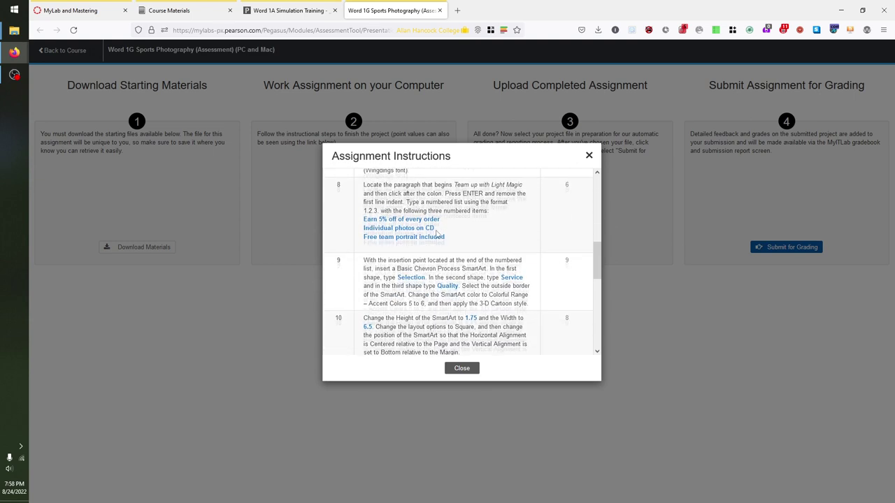
pyautogui.scroll(-4, 437, 234)
pyautogui.scroll(-4, 437, 234)
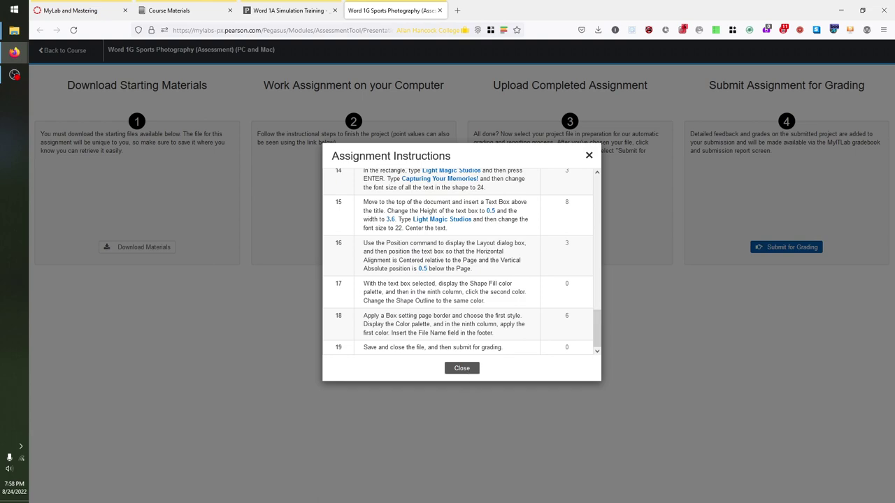
# Switch to File Explorer and preview the instructions document, Word_1G_Swim_AS.jpg and Word_1G_Teams_AS.docx in the Word 1G Sports Photography folder
pyautogui.hotkey('alt', 'Tab')
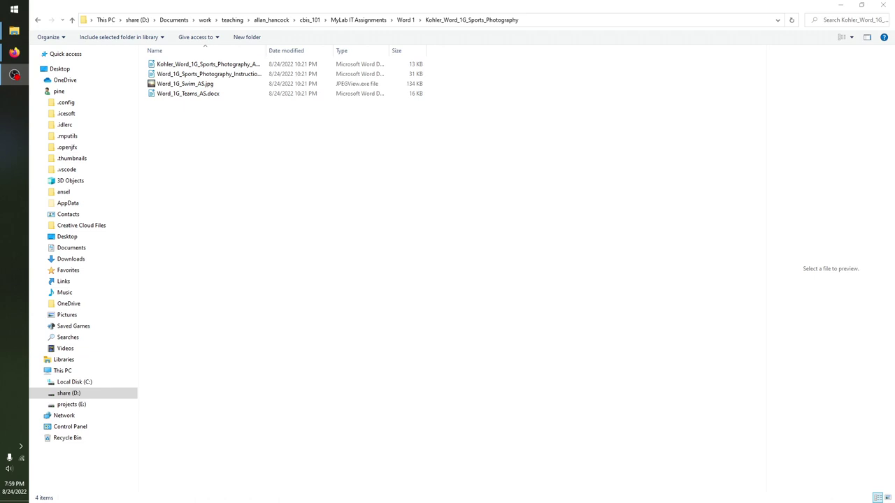
pyautogui.click(440, 233)
pyautogui.click(207, 65)
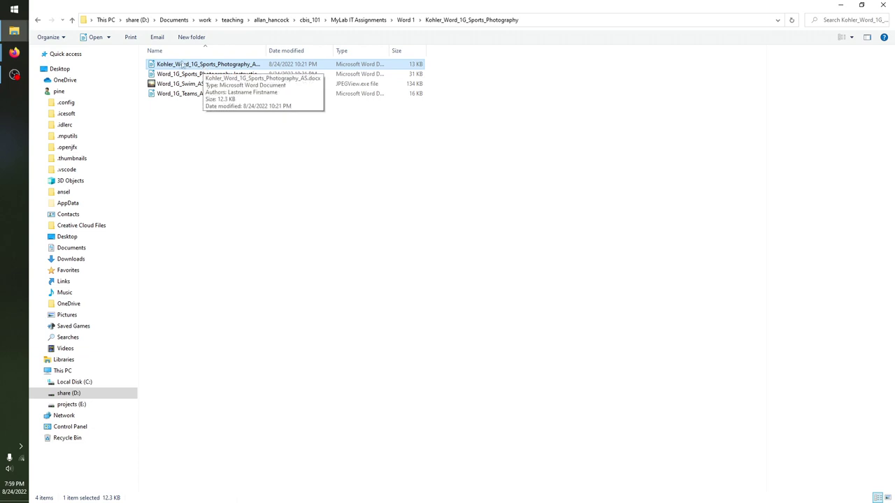
pyautogui.click(172, 196)
pyautogui.hotkey('alt', 'p')
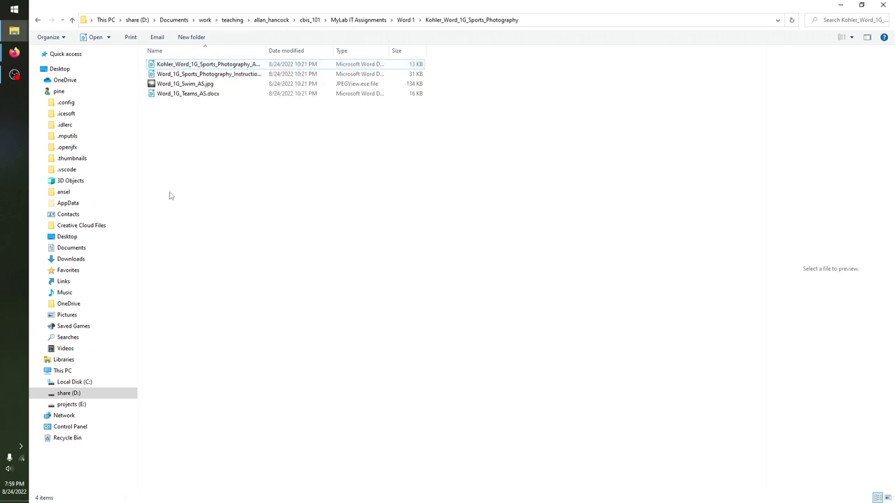
pyautogui.click(191, 77)
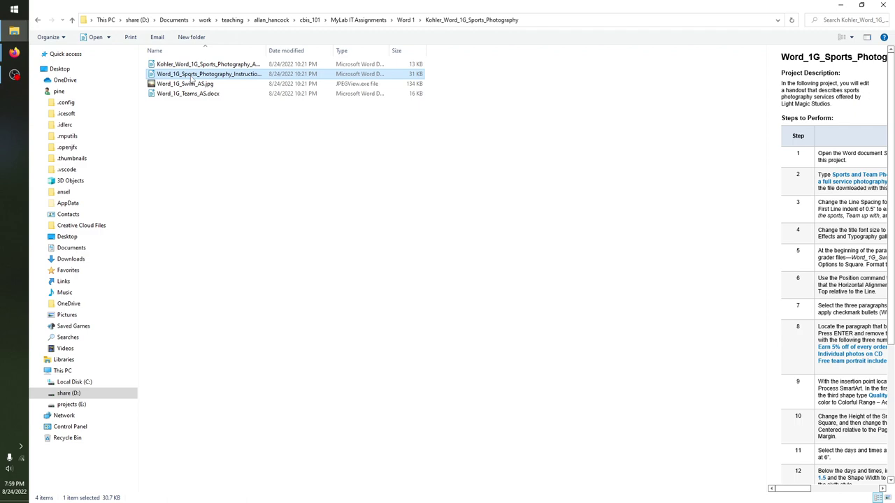
pyautogui.click(196, 84)
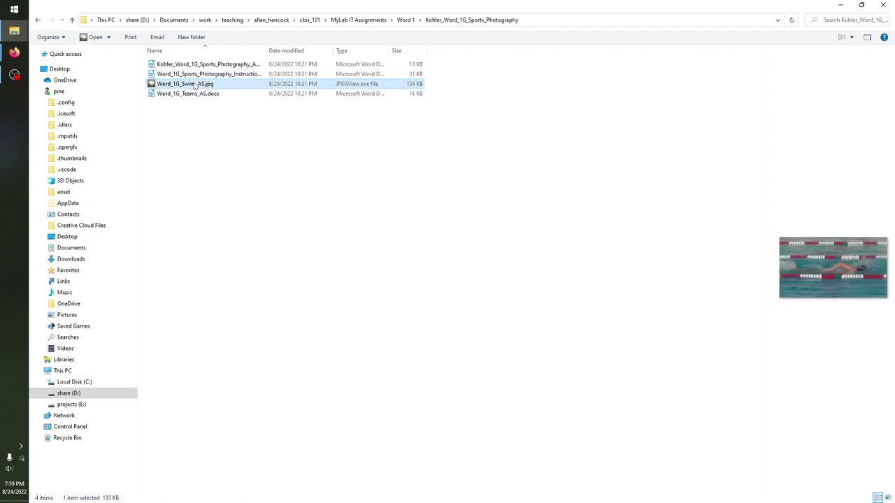
pyautogui.click(197, 94)
pyautogui.click(198, 85)
pyautogui.click(207, 149)
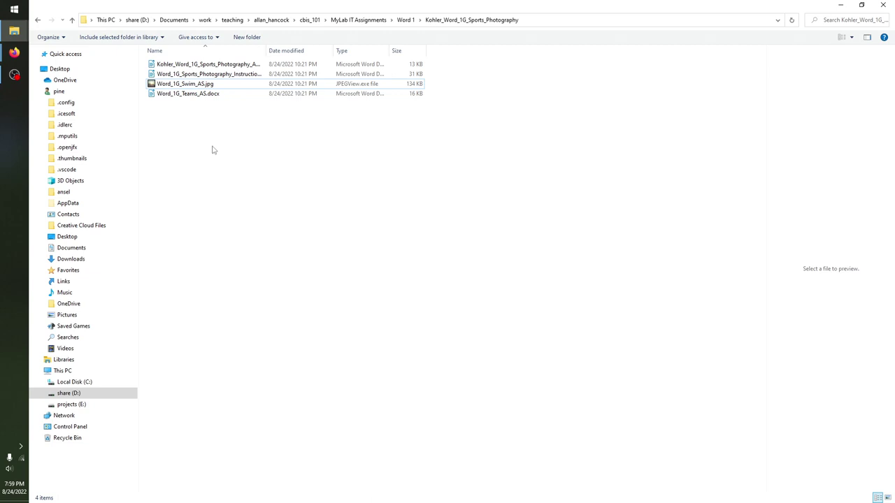
# Open the Word_1G_Sports_Photography_Instructions document with Word
pyautogui.rightClick(225, 74)
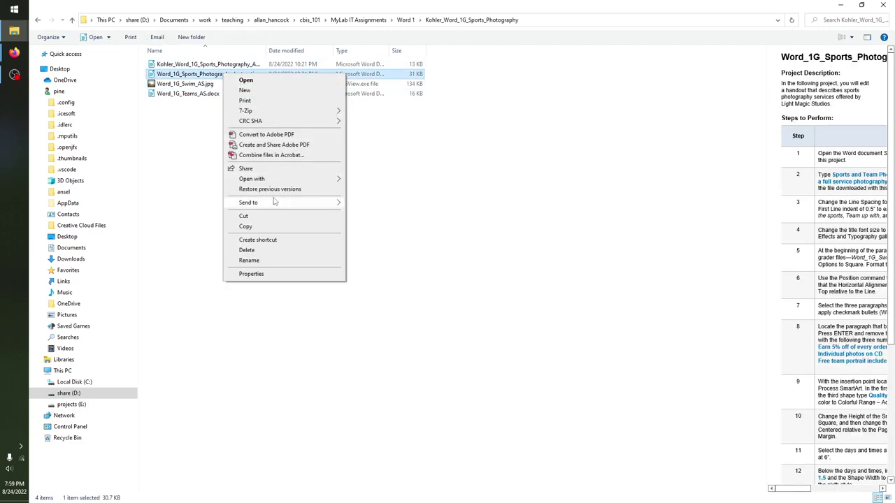
pyautogui.moveTo(283, 179)
pyautogui.click(366, 200)
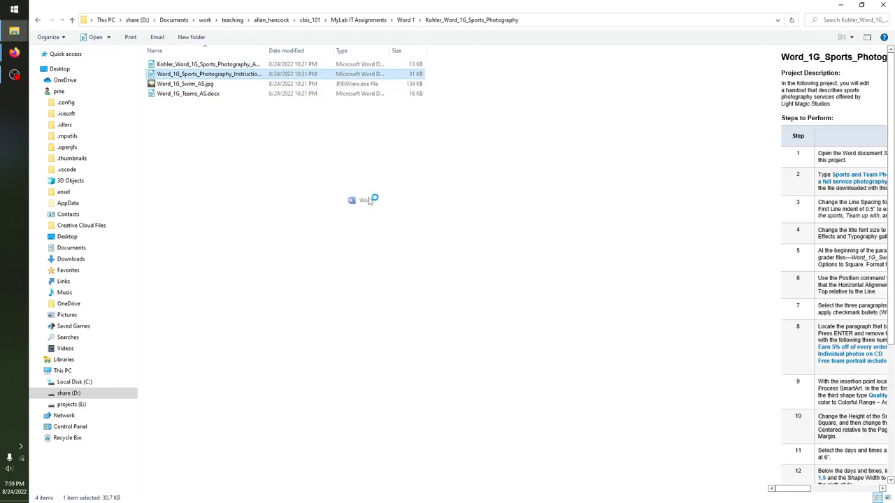
# Enlarge the instructions document to 130% and examine the Steps to Perform table
pyautogui.scroll(-2, 407, 242)
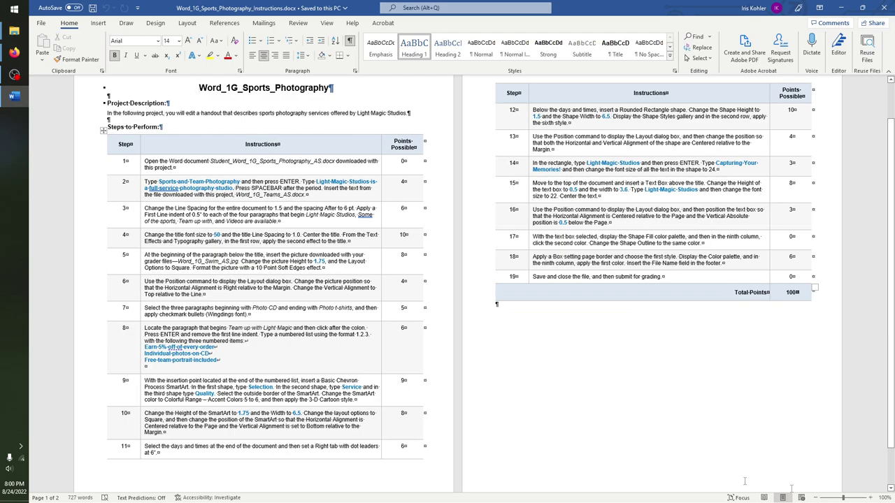
pyautogui.click(870, 498)
pyautogui.click(870, 498)
pyautogui.click(871, 498)
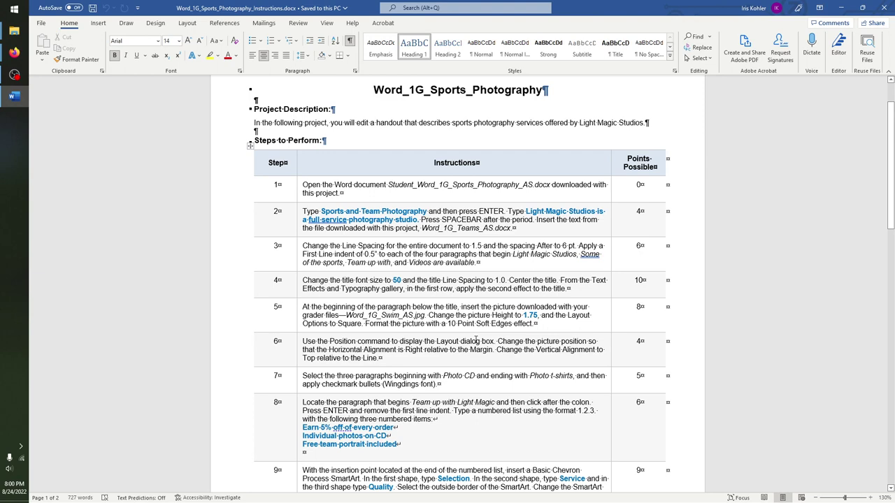
pyautogui.scroll(-1, 476, 320)
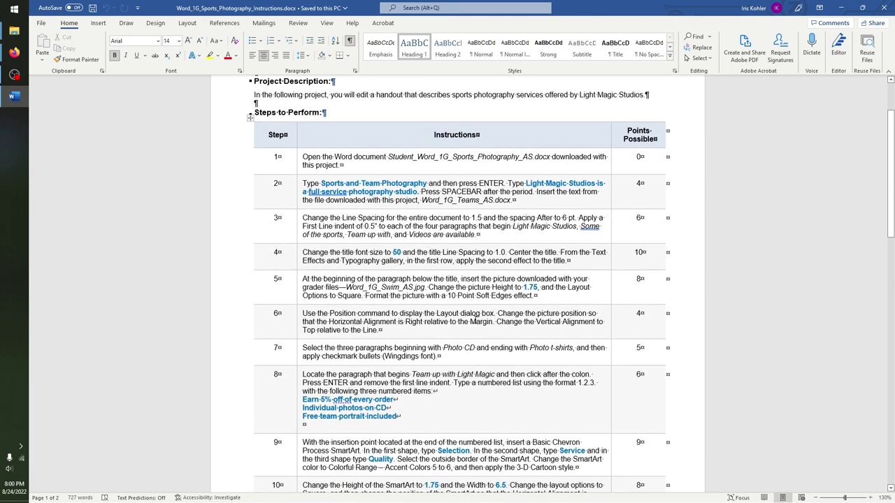
pyautogui.scroll(-1, 475, 319)
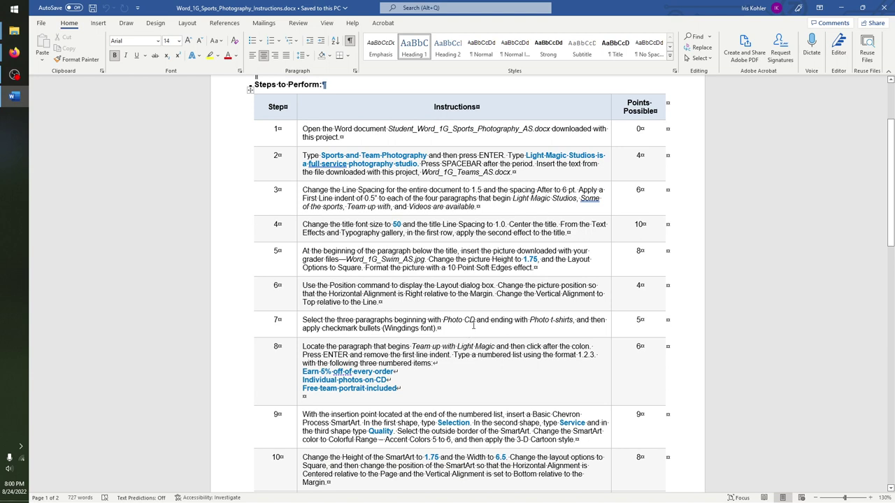
pyautogui.click(475, 321)
pyautogui.scroll(-3, 481, 294)
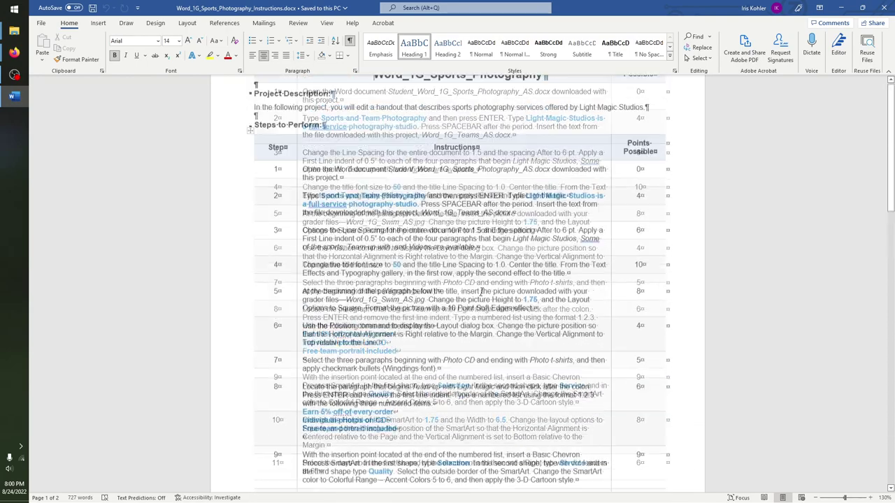
pyautogui.scroll(7, 480, 294)
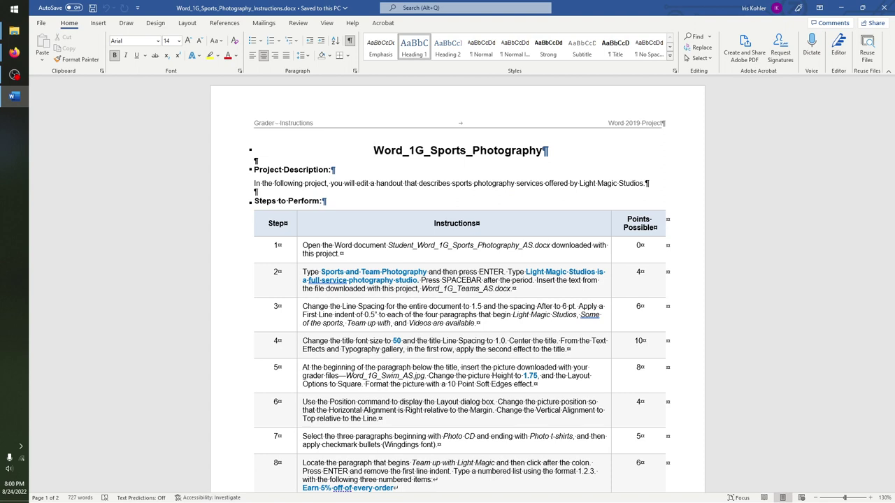
pyautogui.click(14, 75)
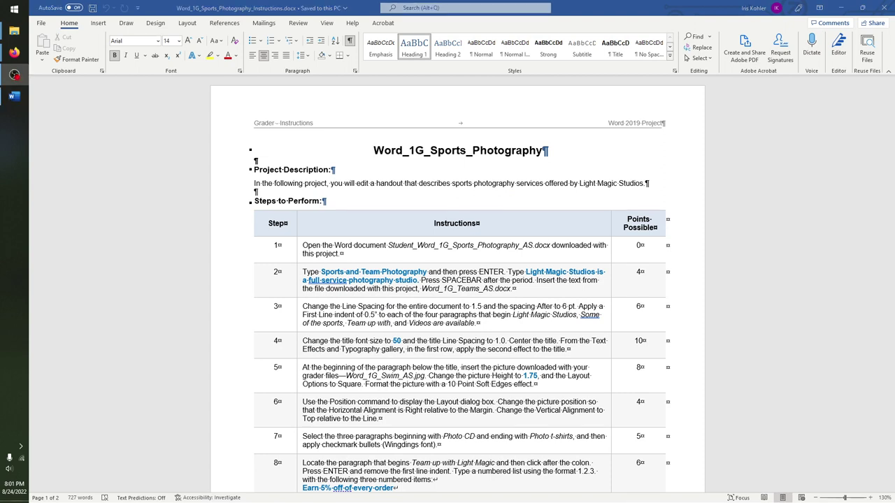